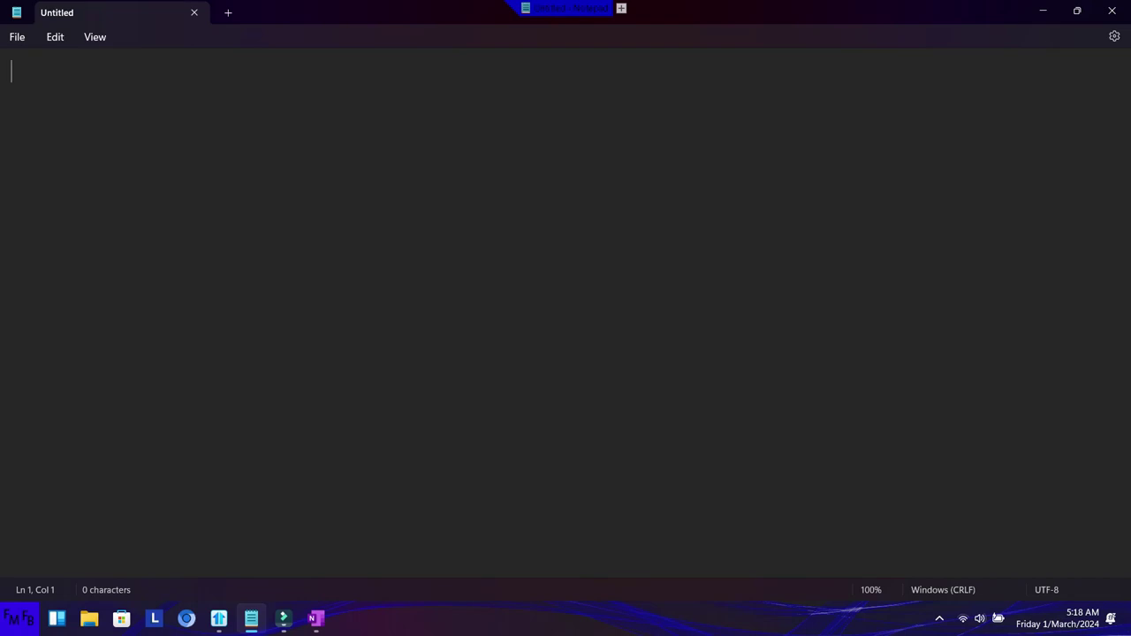
Step: Type the English intro 'In this video, I will show you how to insert and rotate a 3d Model'
text(In this video, I will show you how to insert and rotate a 3d Model,)
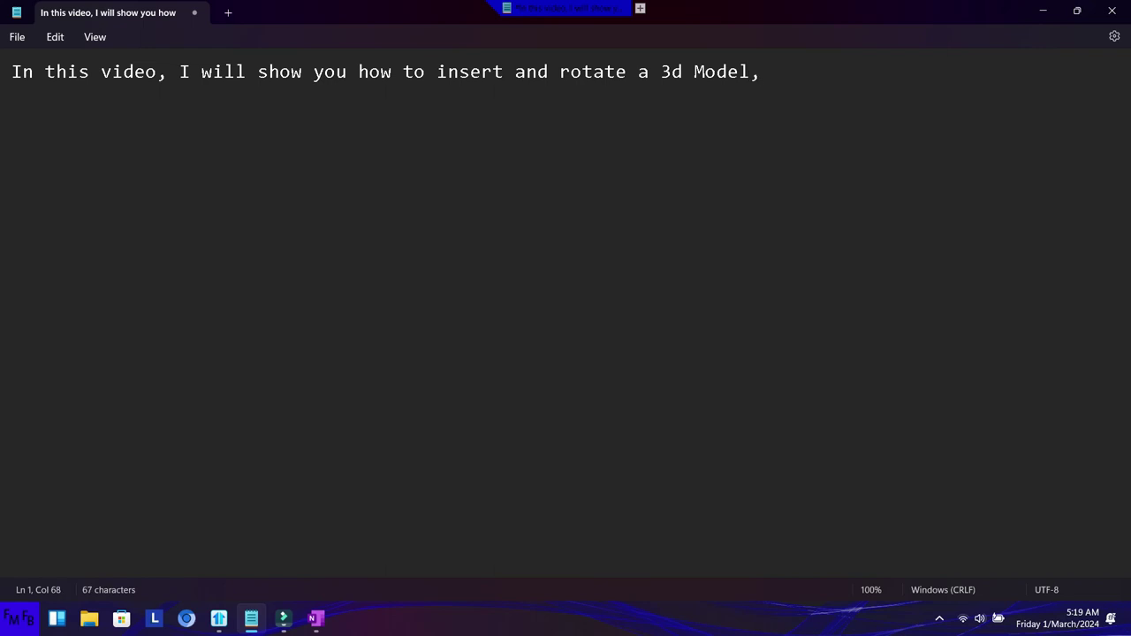
text(.*/)
key(BackSpace)
key(BackSpace)
Step: Add the Spanish line 'En este video, yo les mostraré como insertar y rotar un 3D Model'
text(/En es)
key(BackSpace)
text(este video, yo les mostraré )
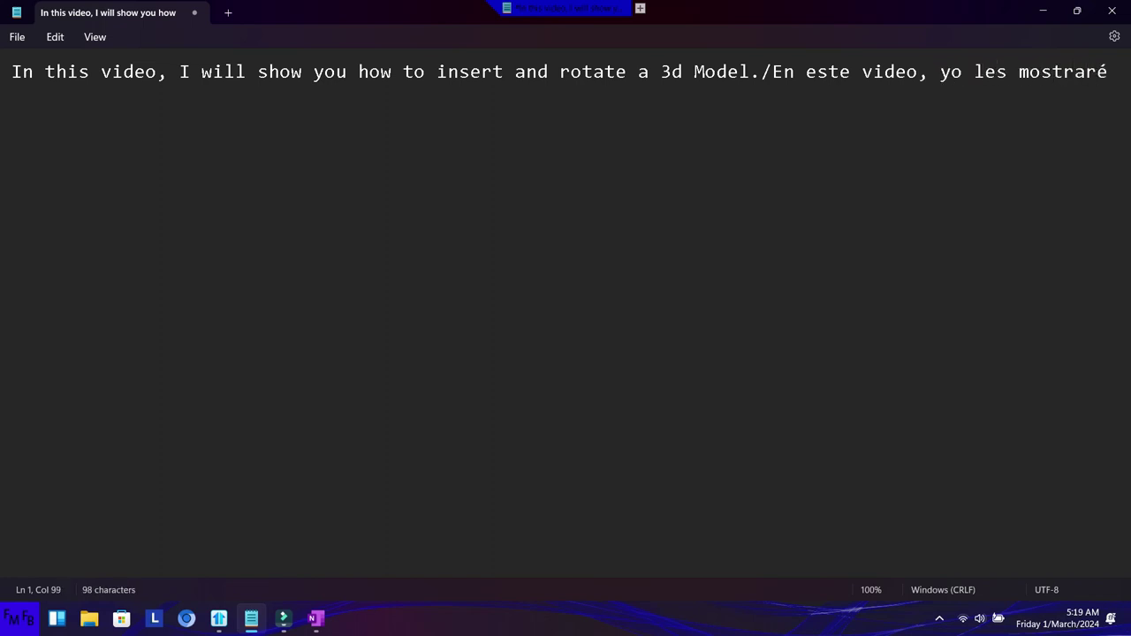
text(como insertar y rotar )
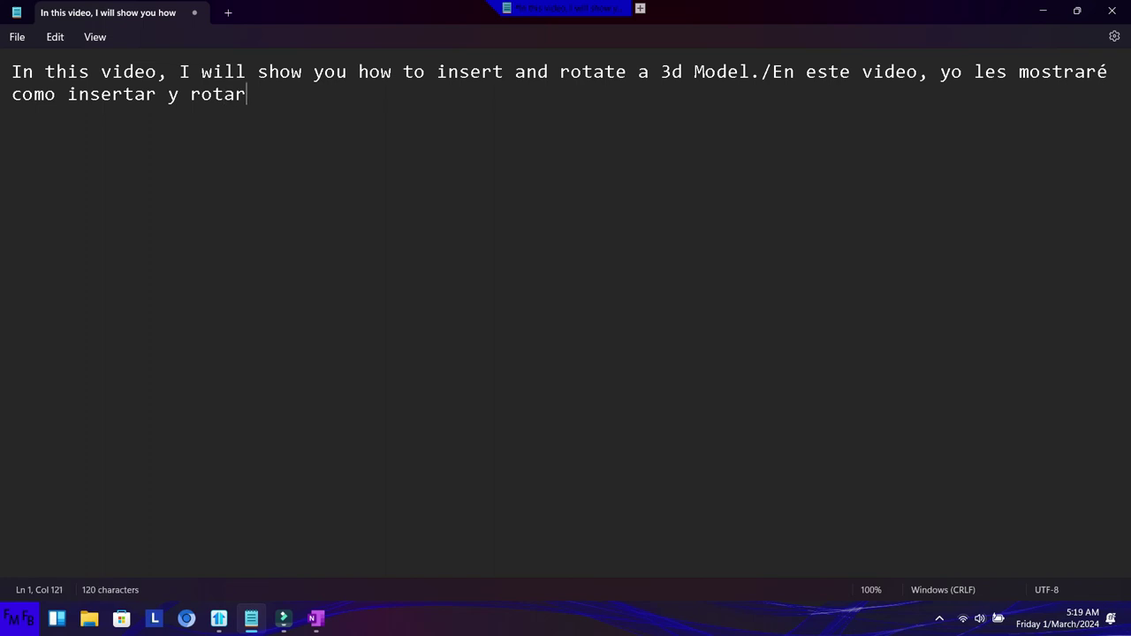
text(un 3D Model)
Step: Correct '3d' to '3D' in the English sentence
click(392, 72)
key(Right)
key(Right)
key(Right)
key(Right)
key(Right)
key(Right)
key(Right)
key(Right)
key(Right)
key(Right)
key(Right)
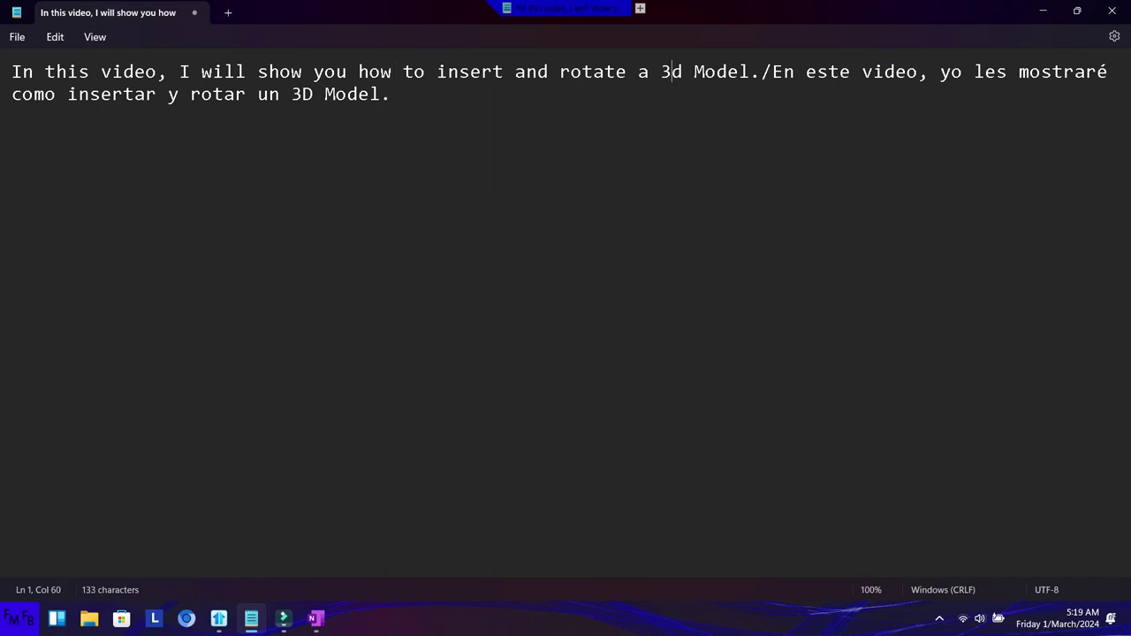
key(Delete)
text(D)
key(super)
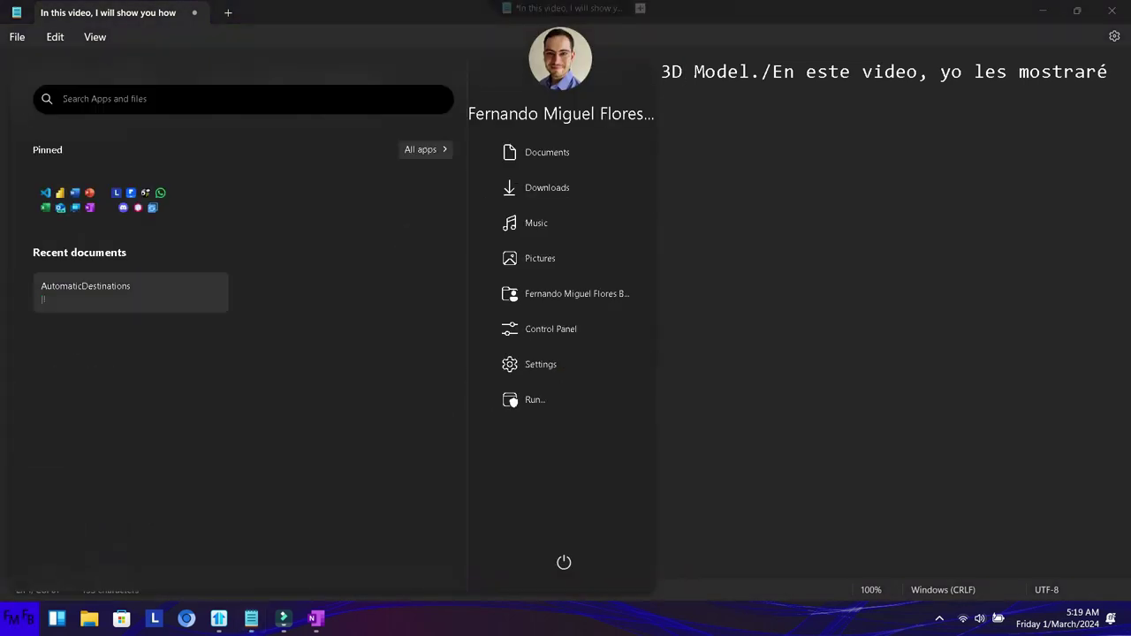
Step: Launch Excel, start a blank workbook, and maximize its window
click(67, 200)
click(382, 290)
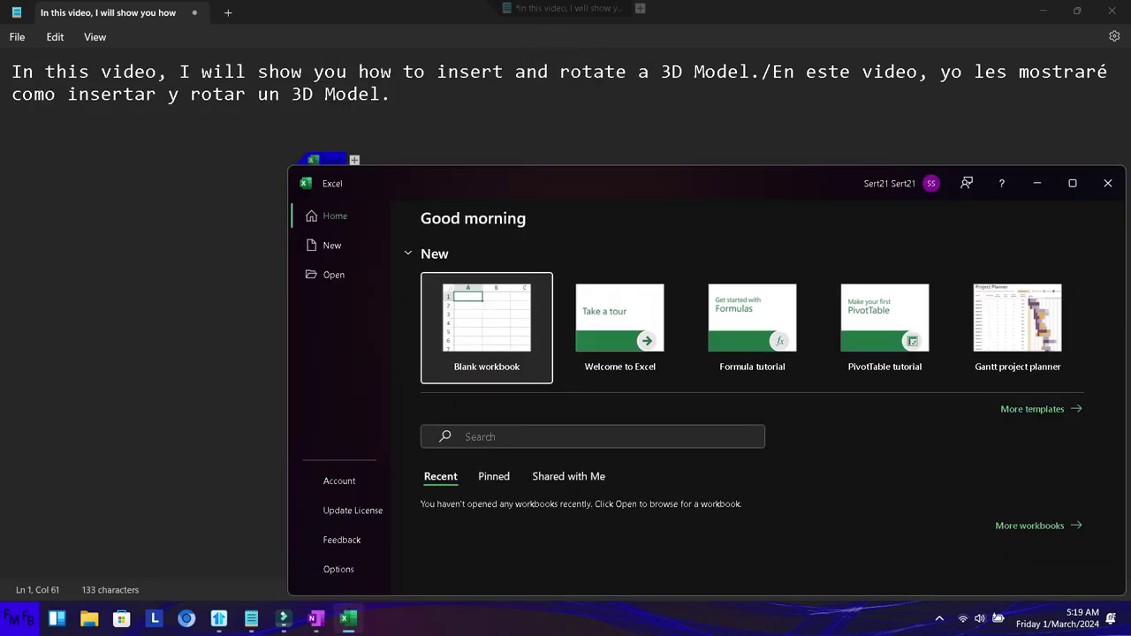
click(486, 327)
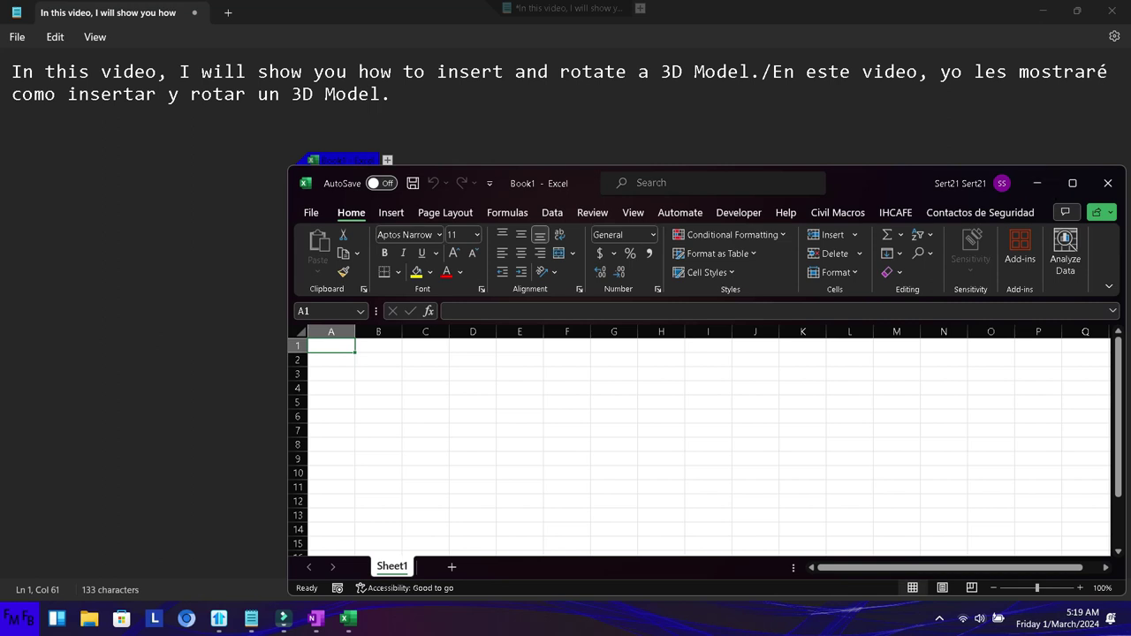
click(1073, 183)
key(alt+n)
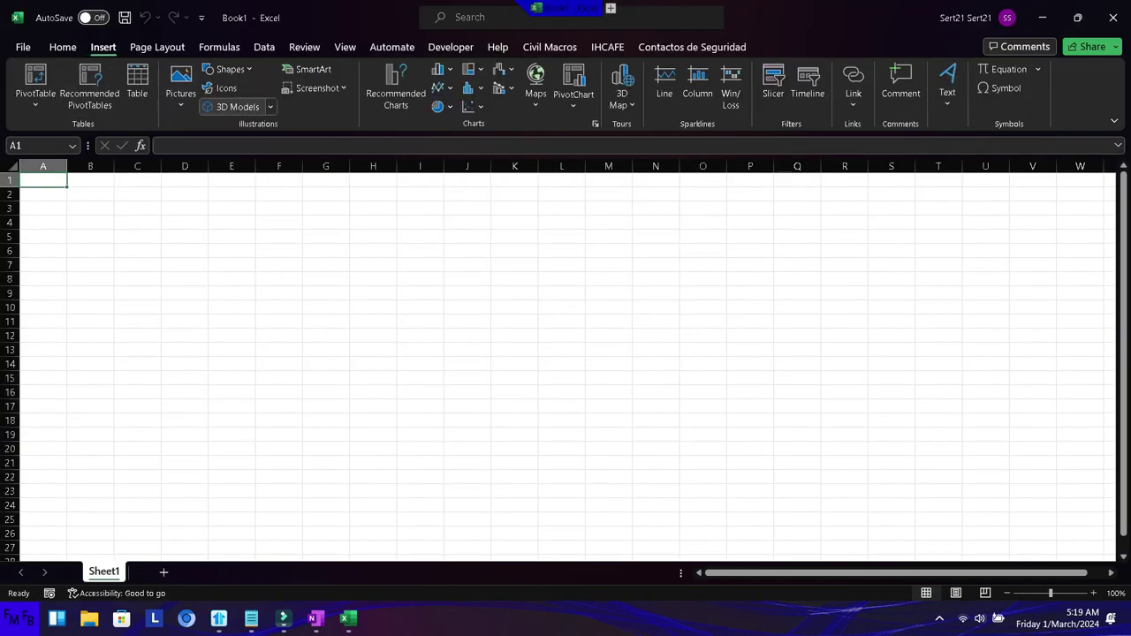
Step: Search the online 3D Models library for 'laptop' and pick the first result
click(232, 106)
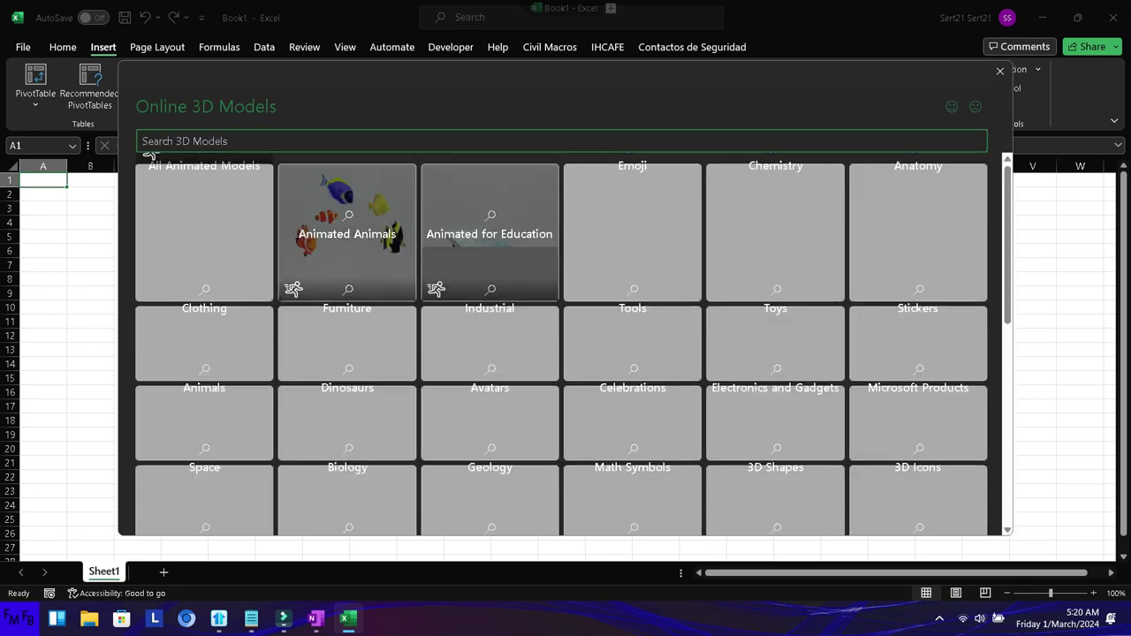
text(laptop)
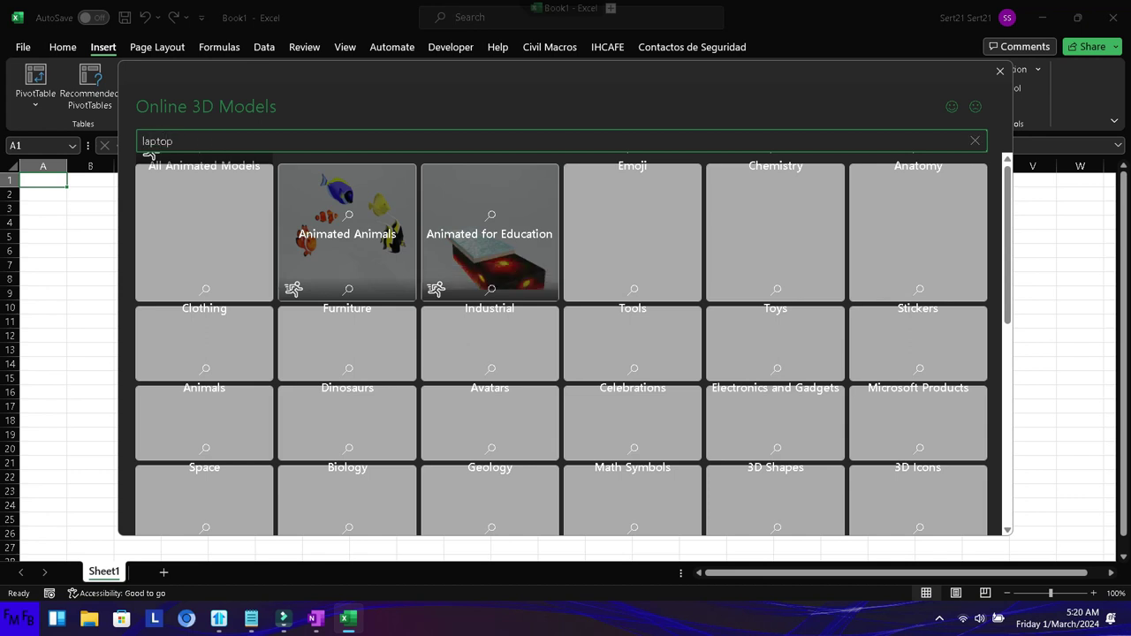
key(Return)
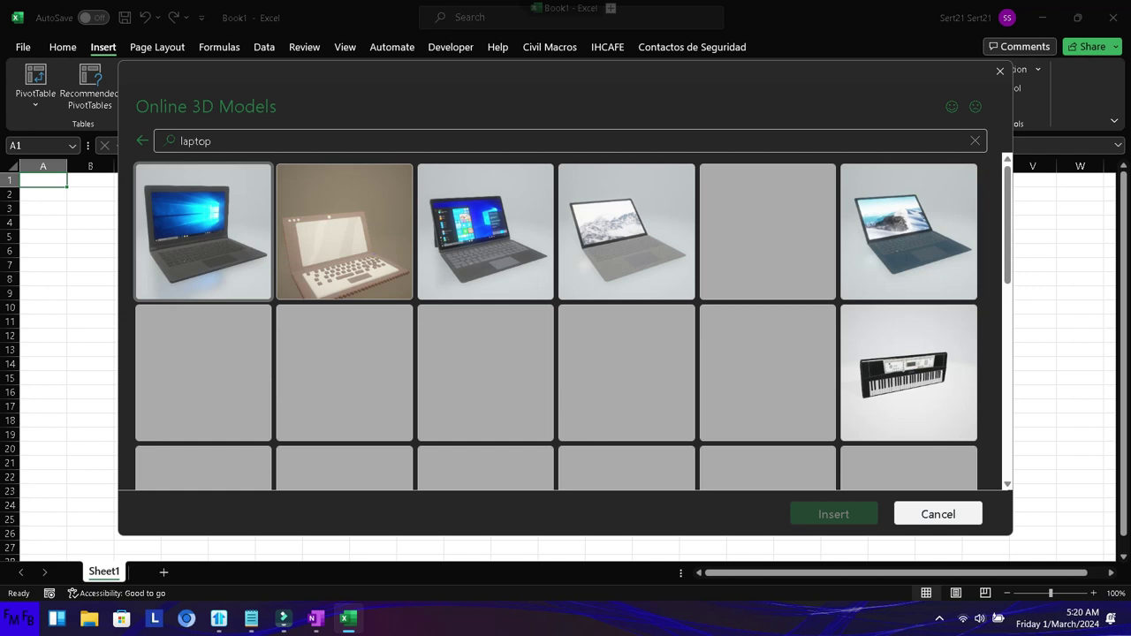
click(204, 232)
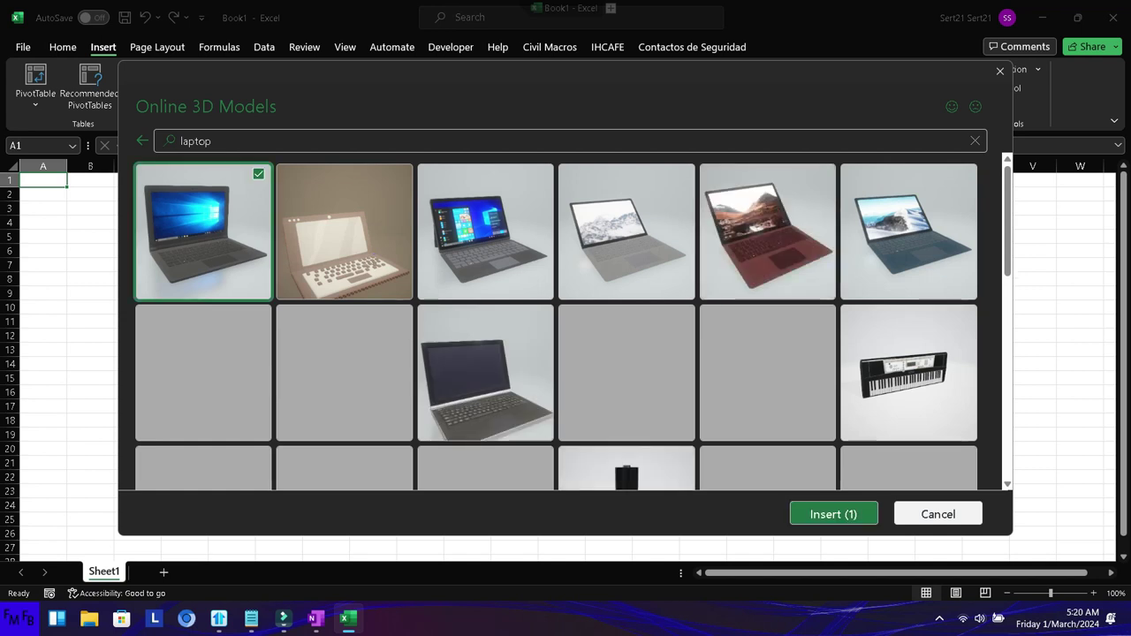
Step: Insert the selected laptop model onto Sheet1 at 1.69" by 2.45"
click(833, 514)
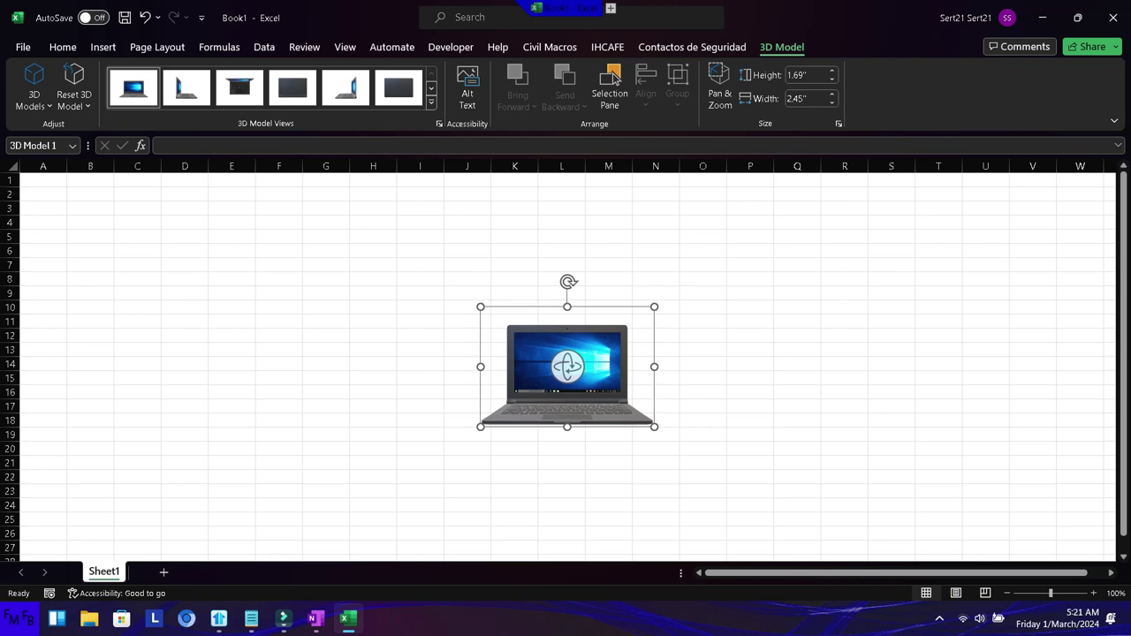
Step: Enlarge the laptop model to 6.55" by 5.62", angled to show its keyboard
drag(654, 426, 829, 548)
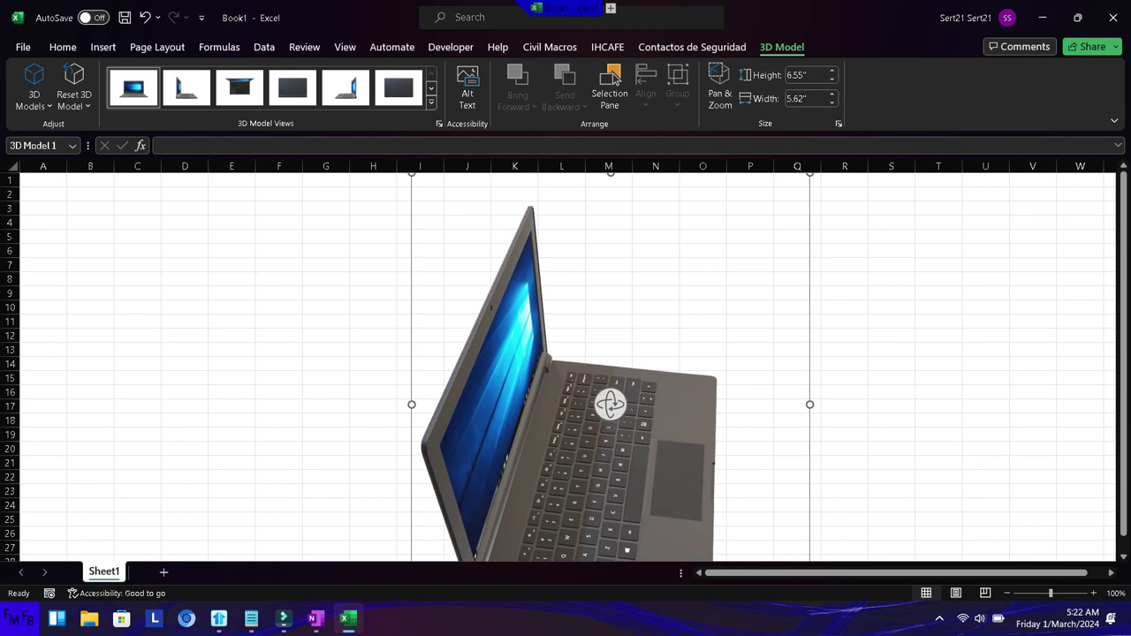
key(super+b)
key(Return)
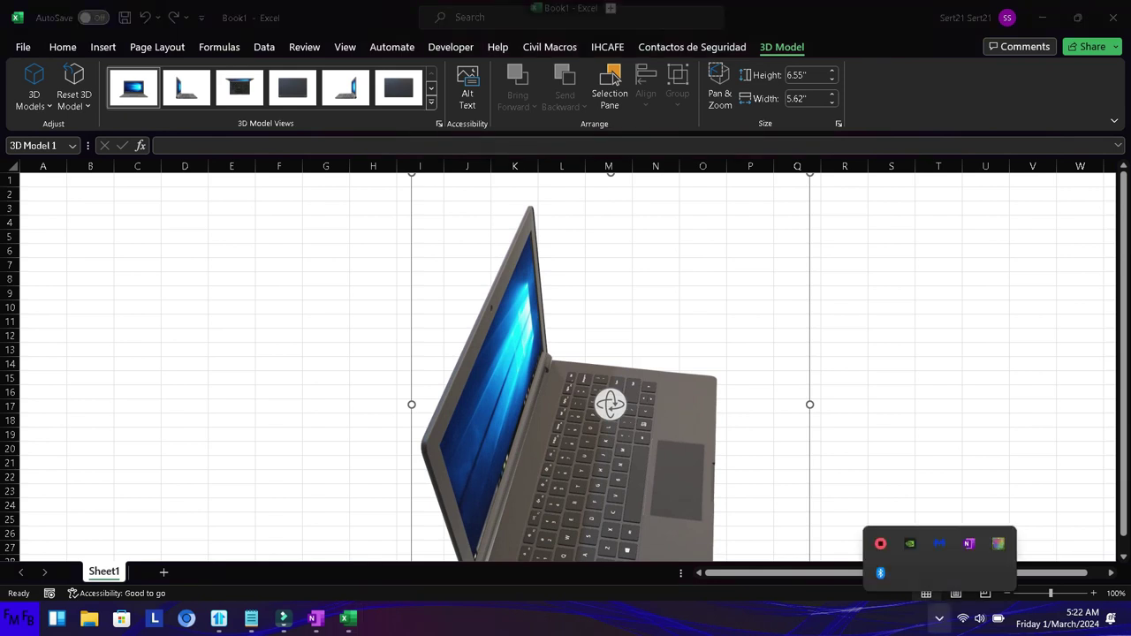